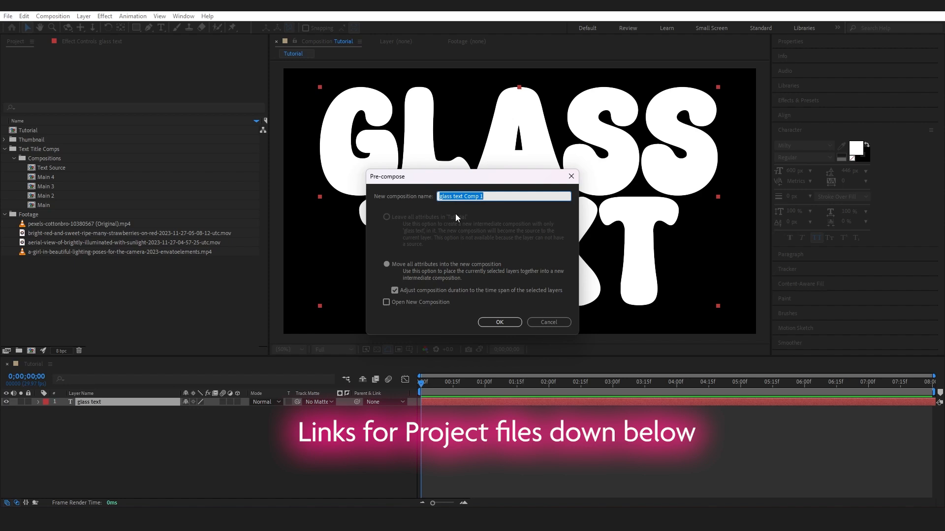
Step: Pre-compose the glass text layer into a new composition named Text Source
text(Text Source)
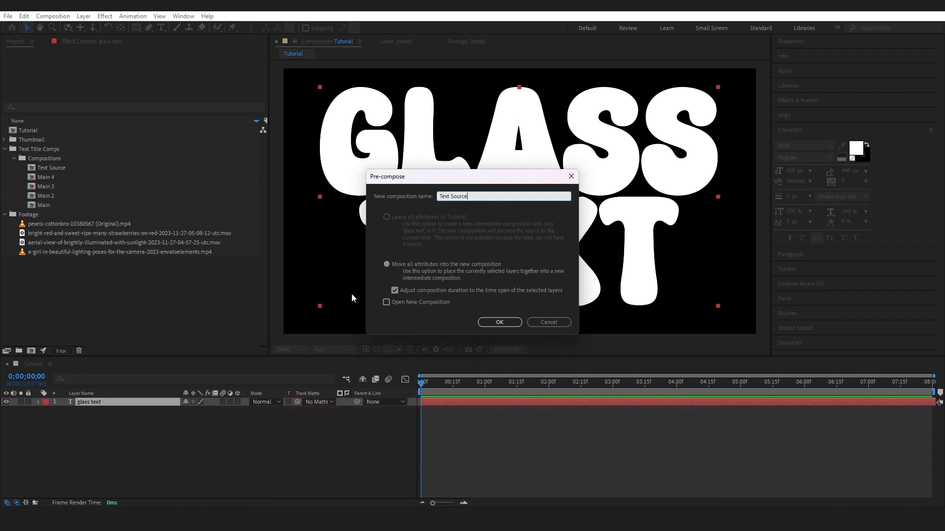
click(488, 324)
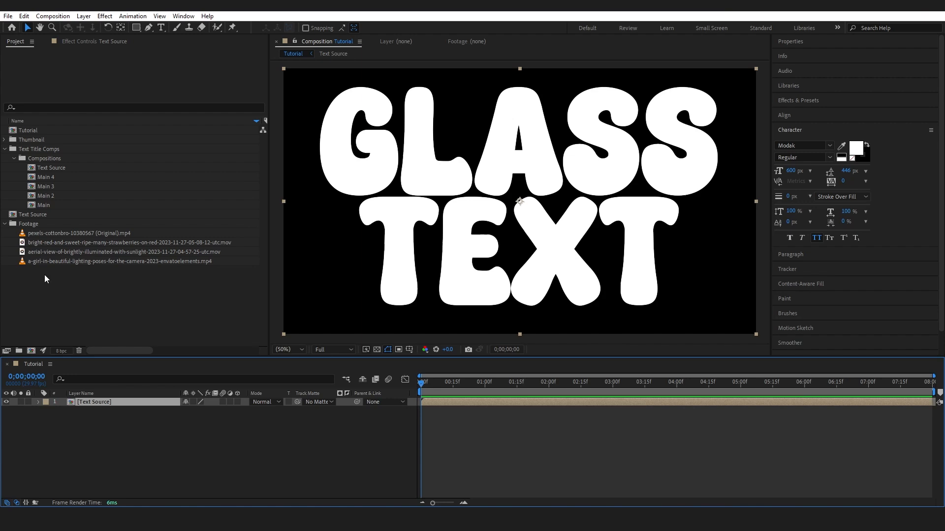
Step: Add the pexels-cottonbro-10380567 (Original).mp4 footage beneath the Text Source layer and hide it
click(66, 234)
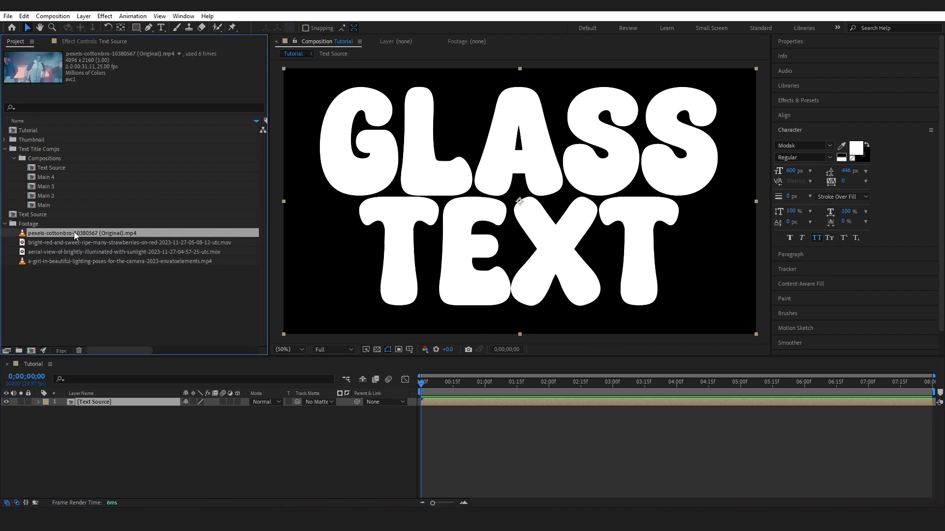
drag(75, 231, 122, 423)
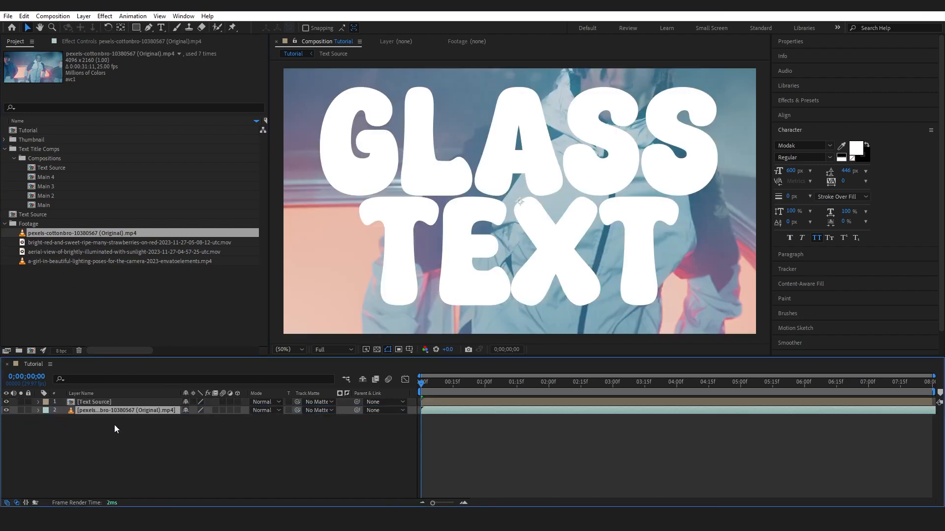
click(7, 410)
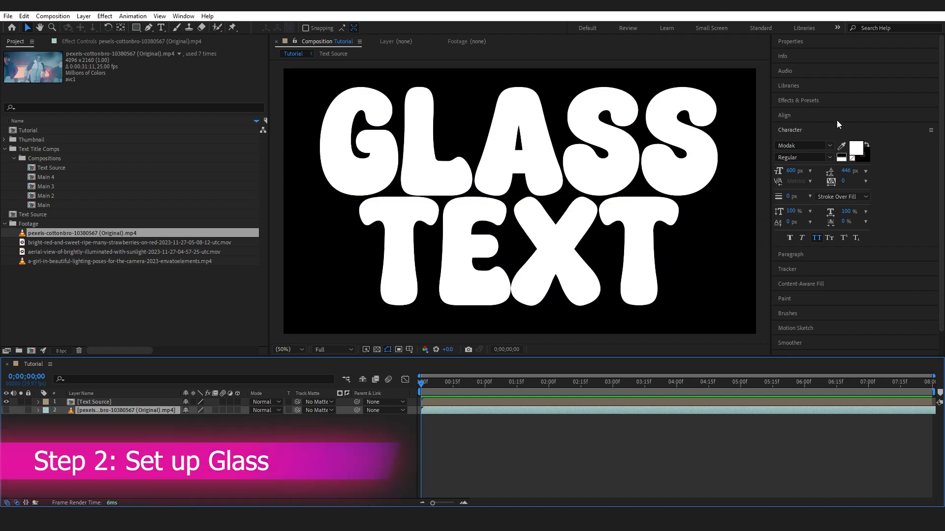
Step: Find the CC Glass effect and apply it to the Text Source layer
click(816, 102)
click(809, 112)
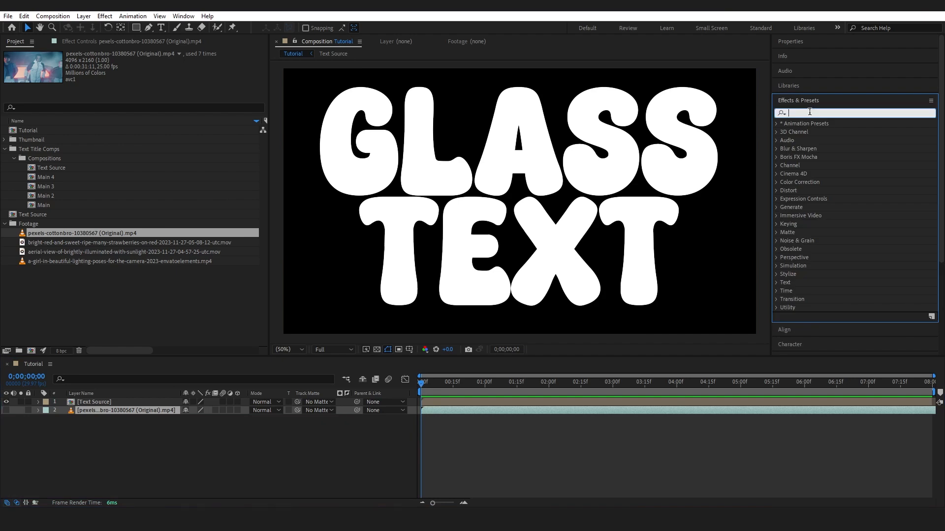
text(cc glass)
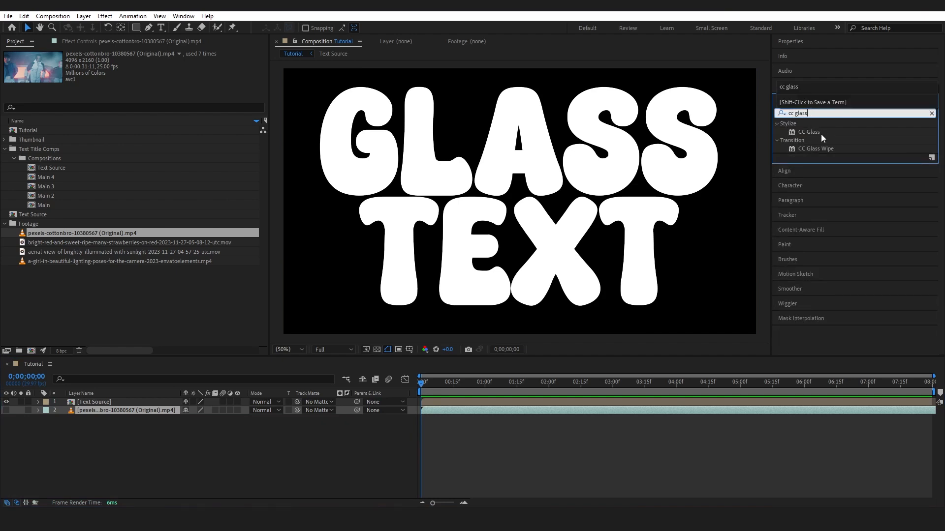
drag(820, 133, 123, 405)
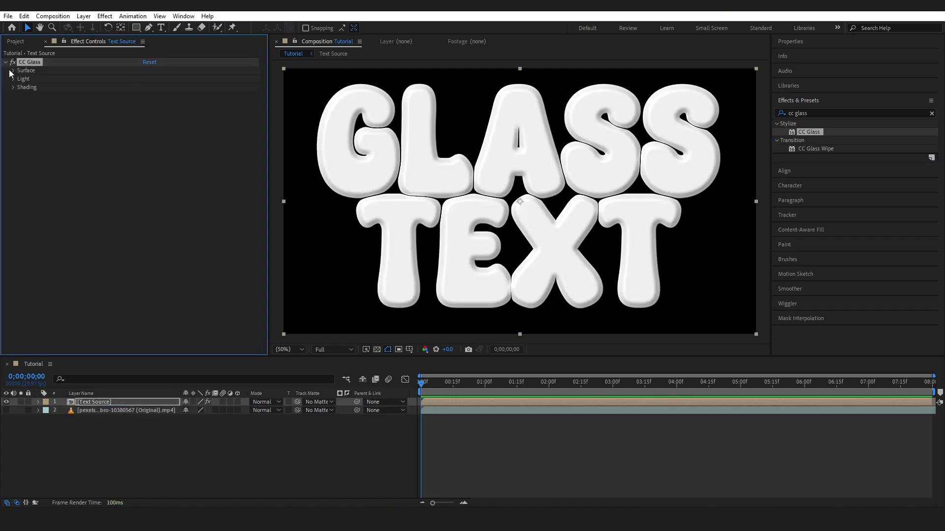
Step: Set the CC Glass surface softness to 43.7, height to 100 and displacement to 500
click(13, 71)
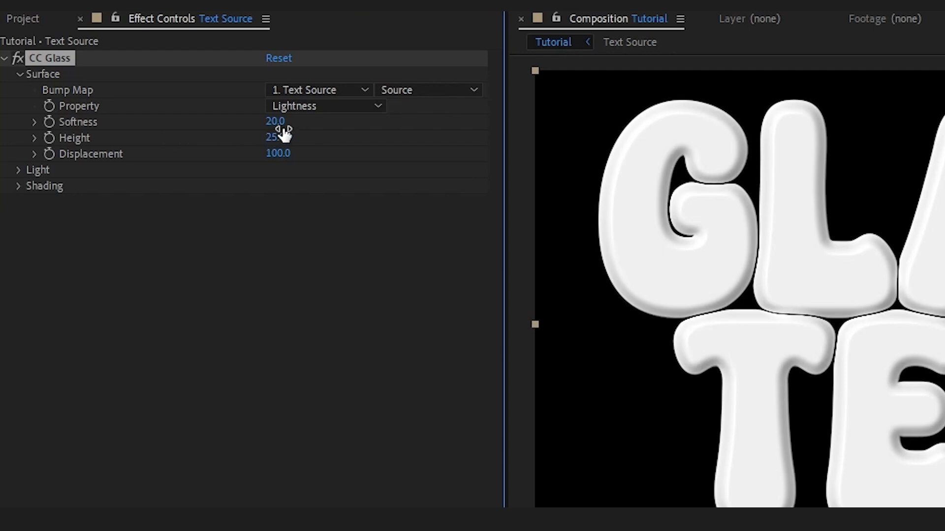
drag(278, 125, 376, 124)
drag(295, 136, 565, 135)
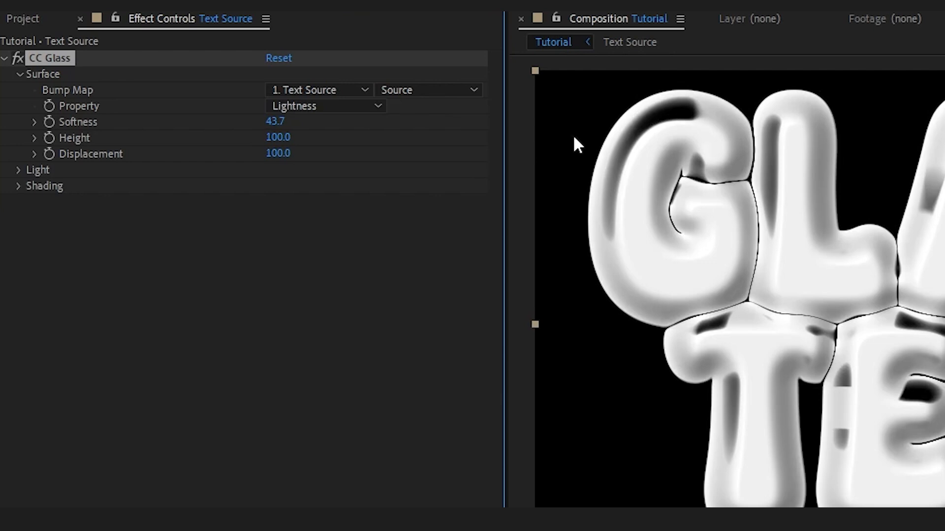
drag(276, 156, 704, 181)
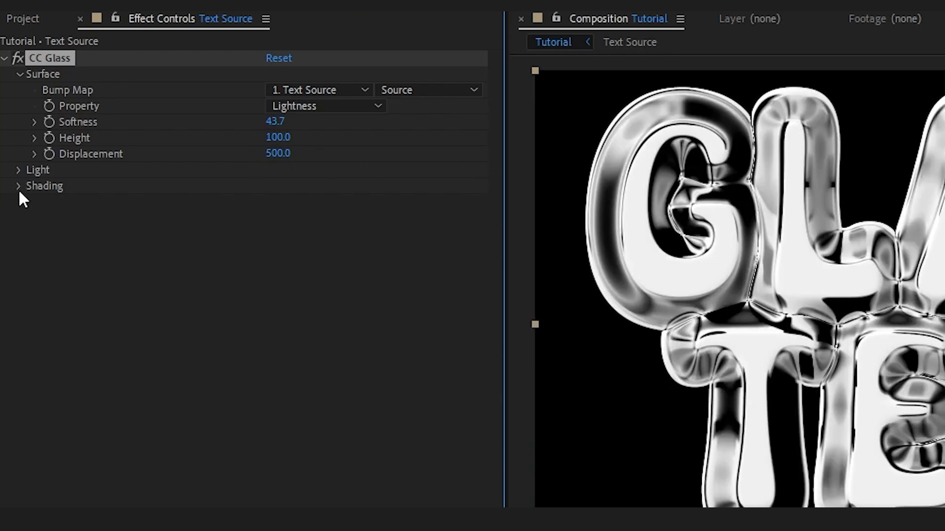
Step: Set the CC Glass ambient shading to 100 and briefly preview the text over the footage layer
click(18, 187)
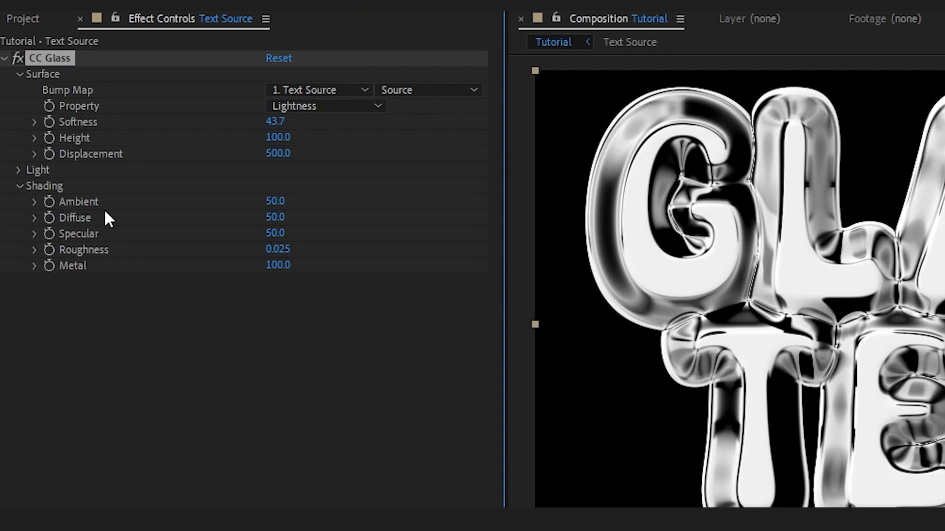
drag(275, 207, 308, 201)
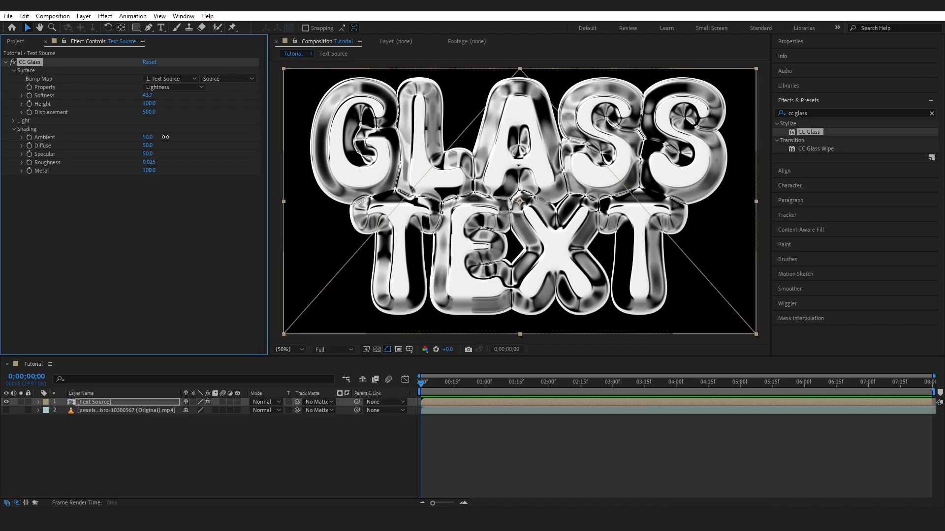
drag(165, 137, 171, 137)
click(6, 410)
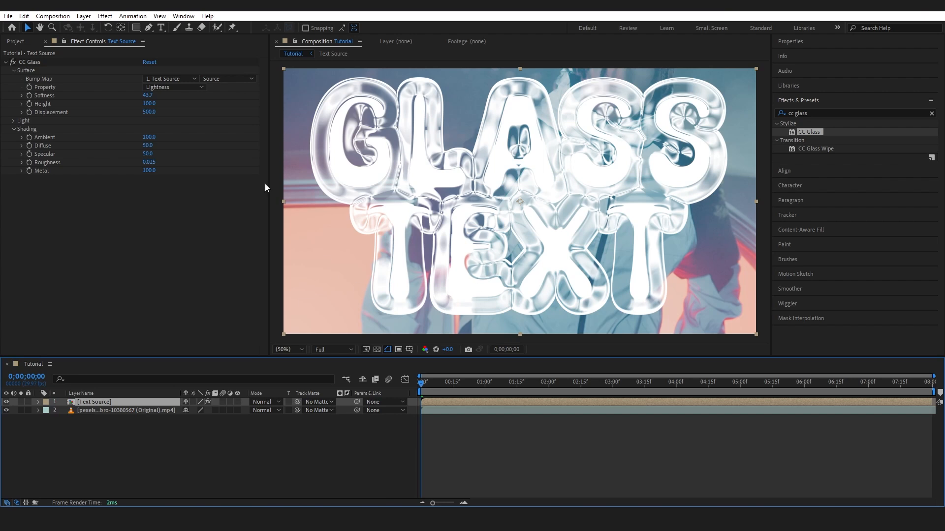
click(6, 410)
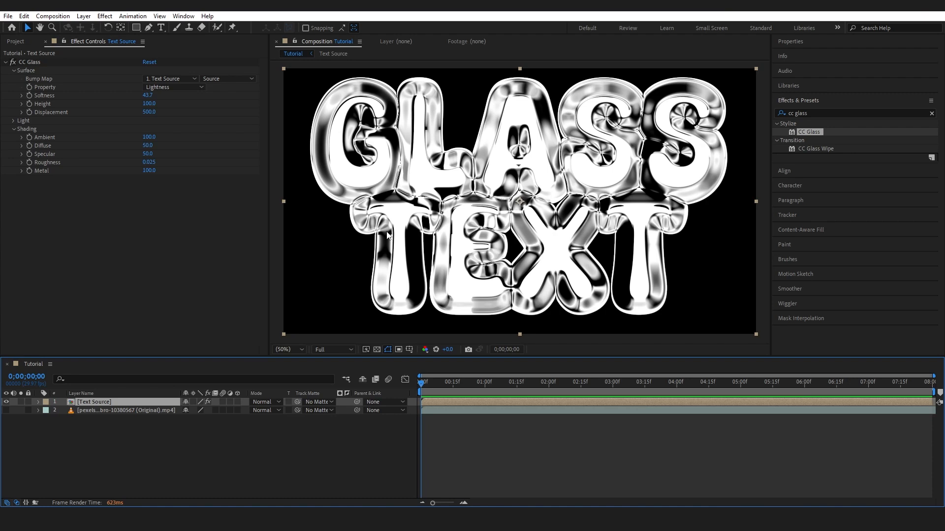
Step: Place another copy of the pexels-cottonbro footage above Text Source and apply the Set Matte effect to it
click(16, 43)
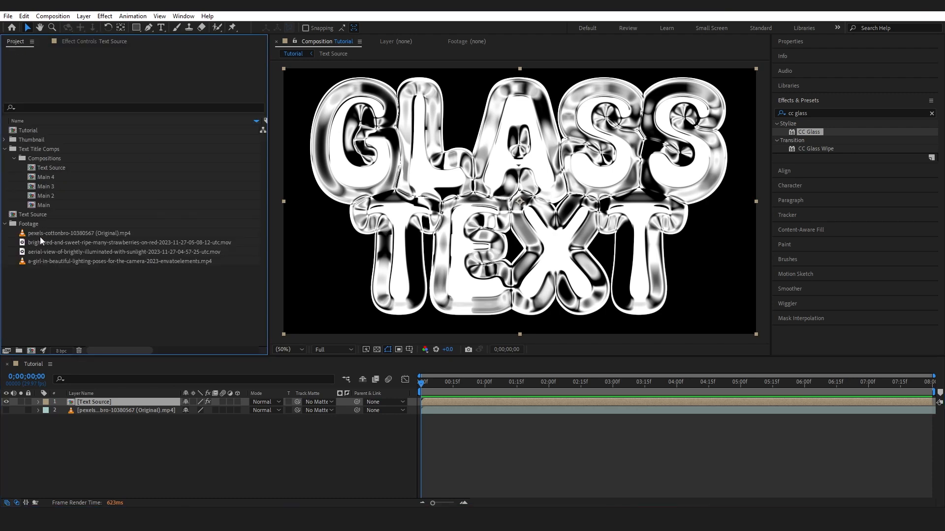
drag(44, 236, 86, 399)
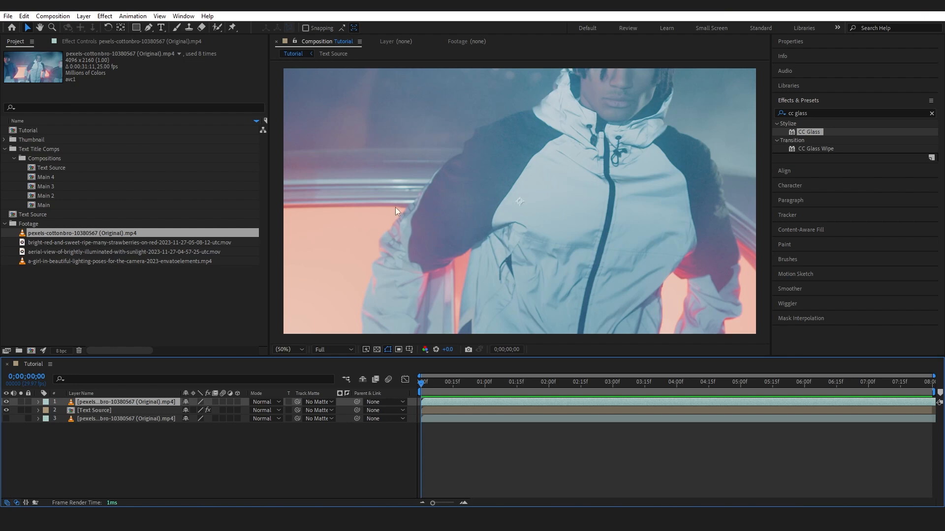
drag(825, 114, 753, 115)
text(set)
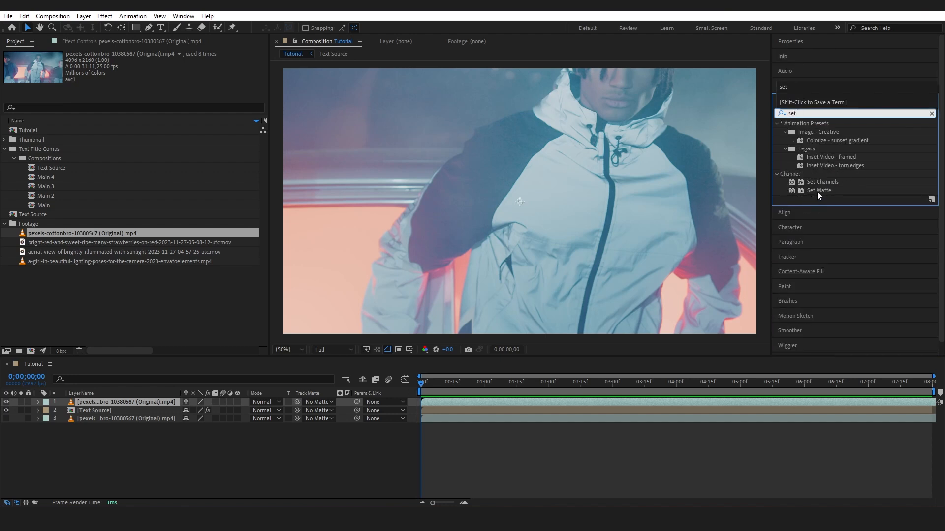
click(827, 190)
drag(819, 190, 113, 400)
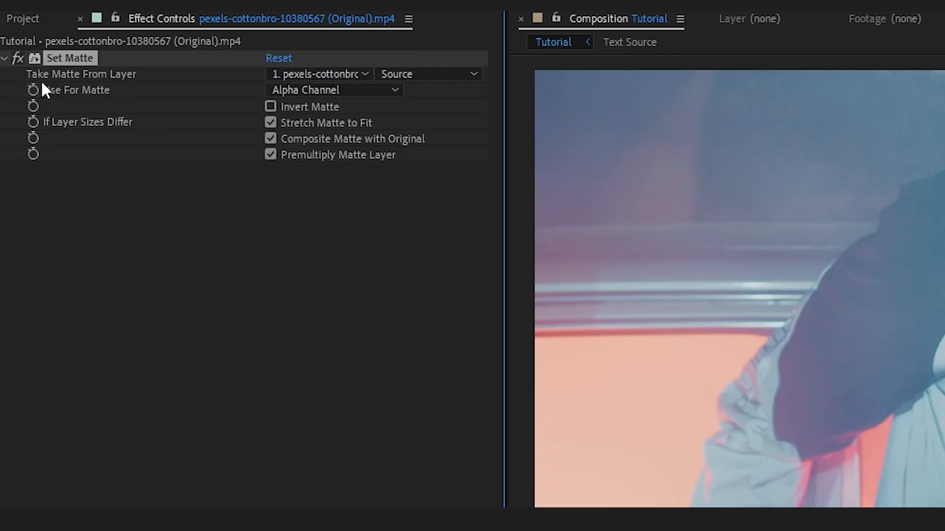
Step: Configure Set Matte to take the matte from Text Source with Effects & Masks, and disable Stretch Matte to Fit
click(338, 72)
click(342, 143)
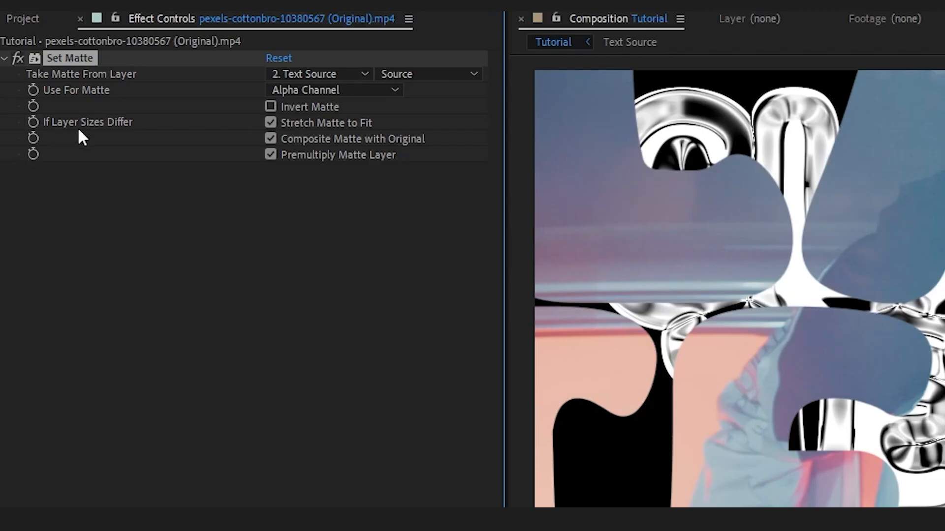
click(271, 123)
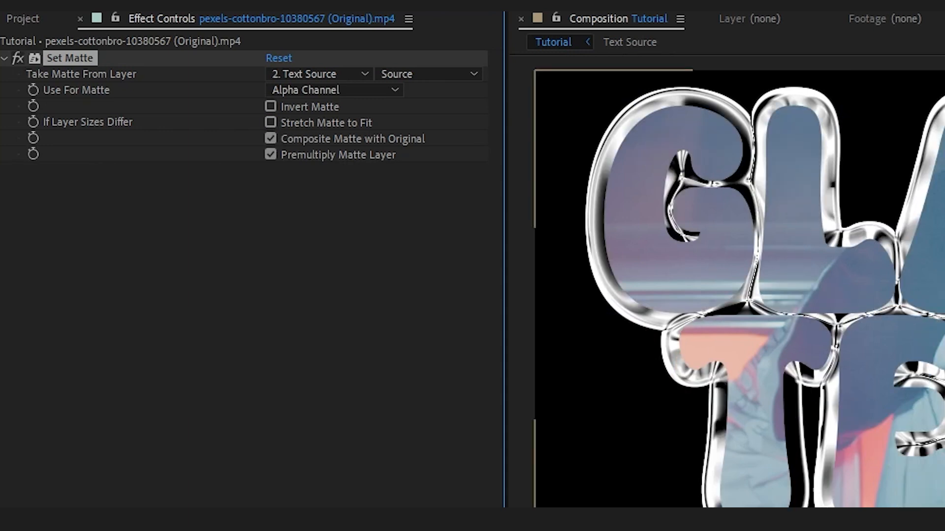
click(425, 74)
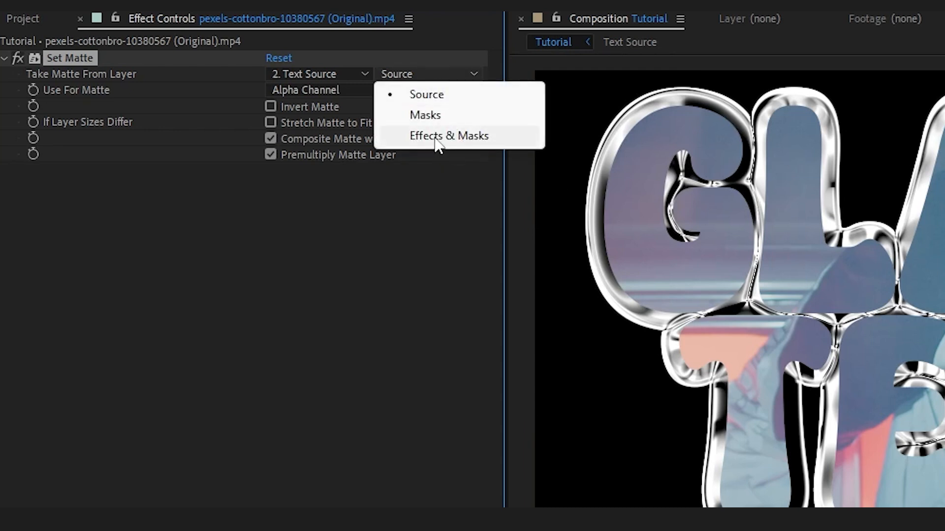
click(438, 141)
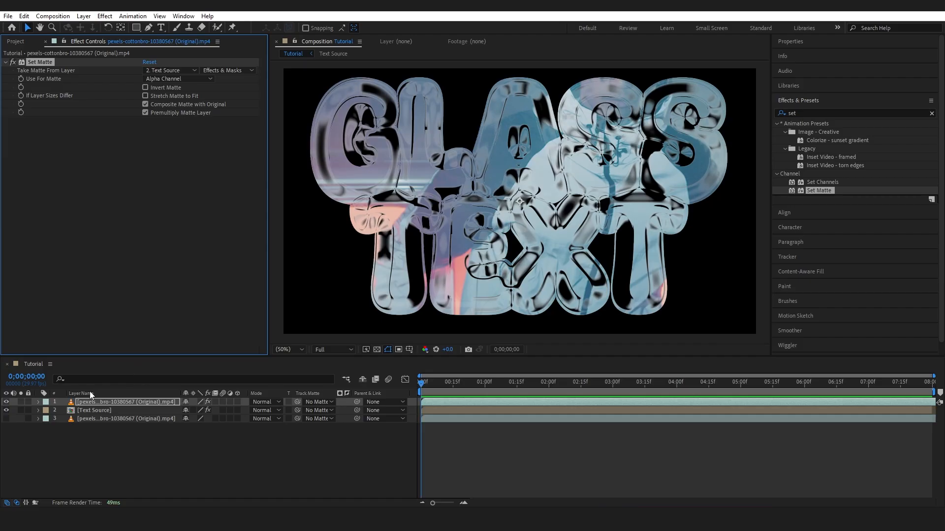
Step: Duplicate the Text Source layer to the top of the layer stack and rename the copy Text Source 2
click(93, 410)
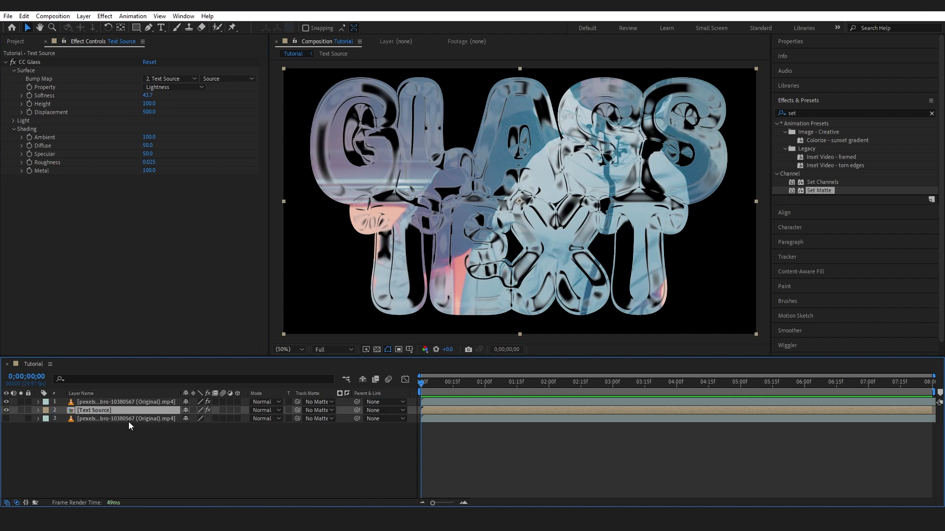
key(ctrl+d)
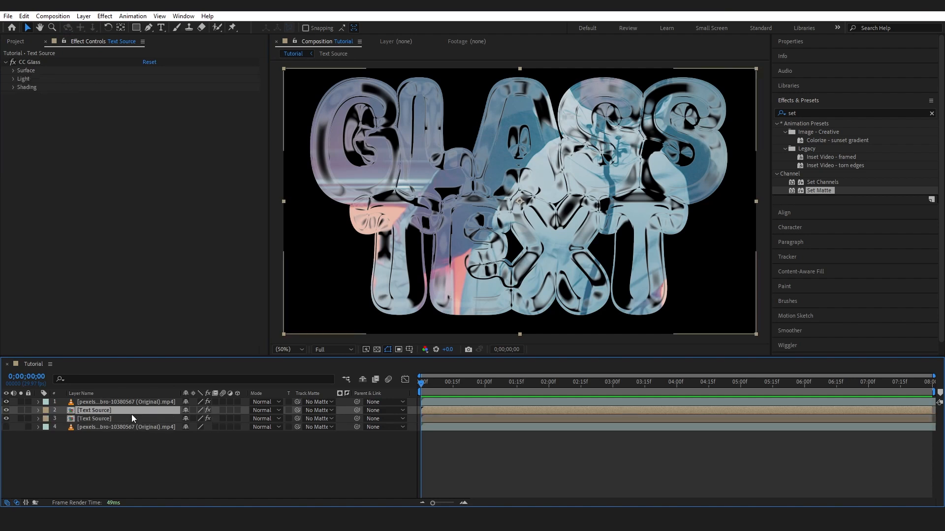
drag(92, 411, 92, 406)
right_click(93, 403)
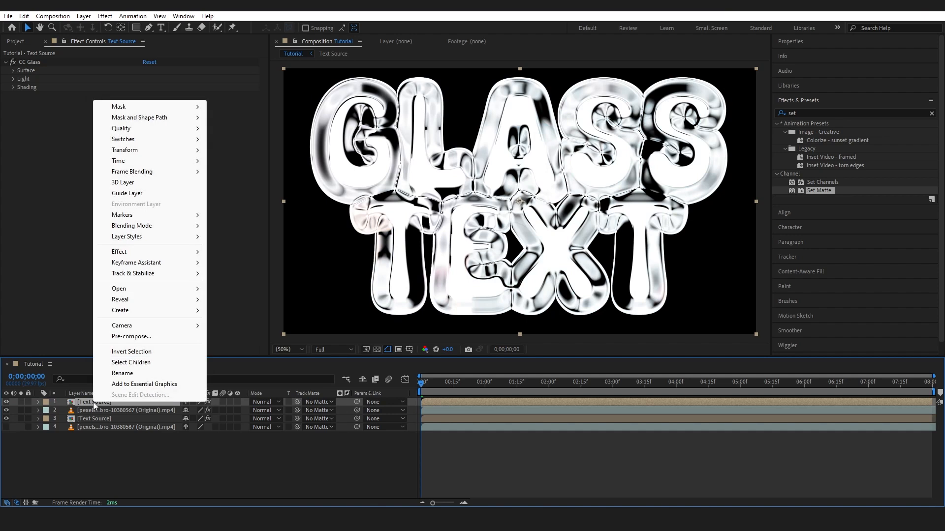
click(144, 376)
text(2)
key(Return)
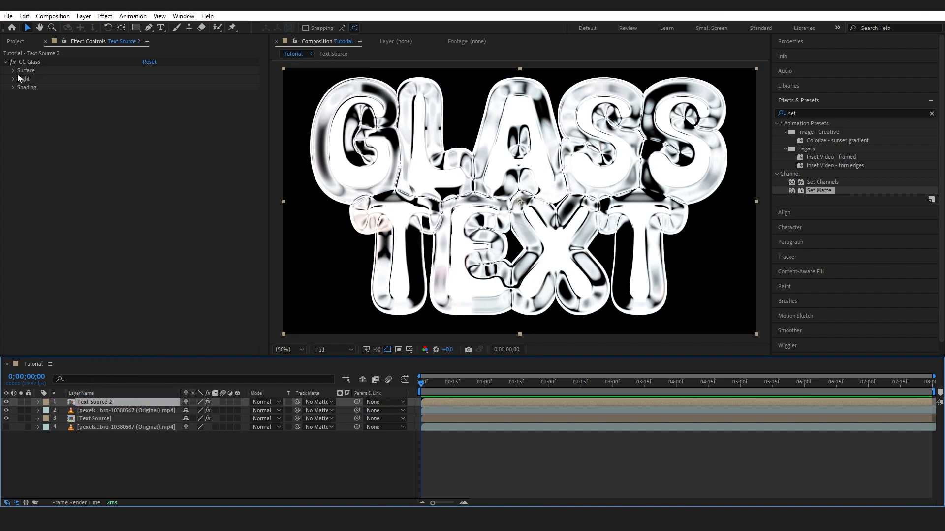
Step: Delete the CC Glass effect from Text Source 2 and hide the layer
click(28, 62)
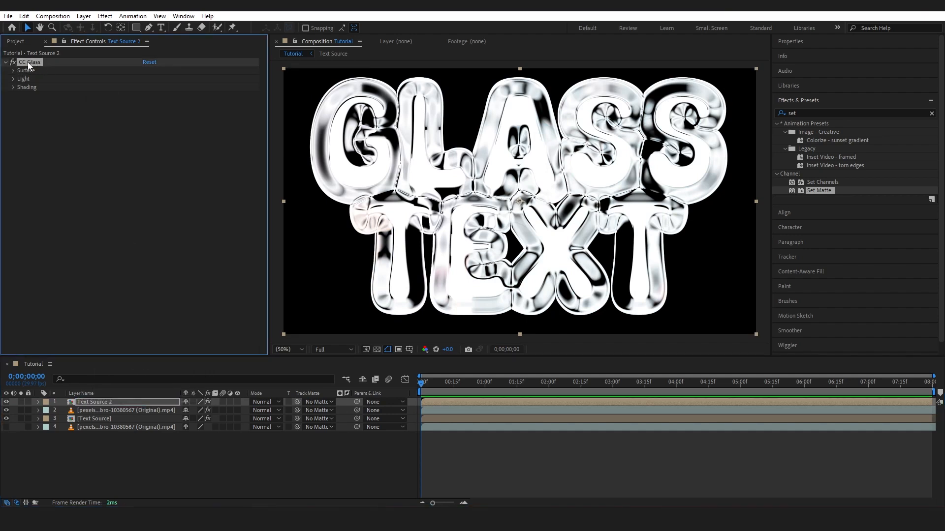
key(Delete)
click(6, 402)
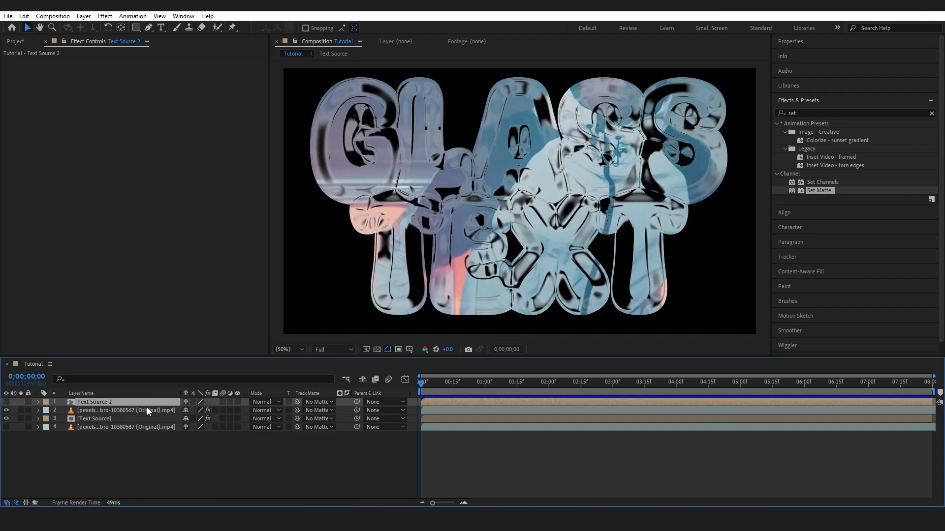
Step: Duplicate the matted footage layer and set the copy's matte source to Text Source 2
click(119, 411)
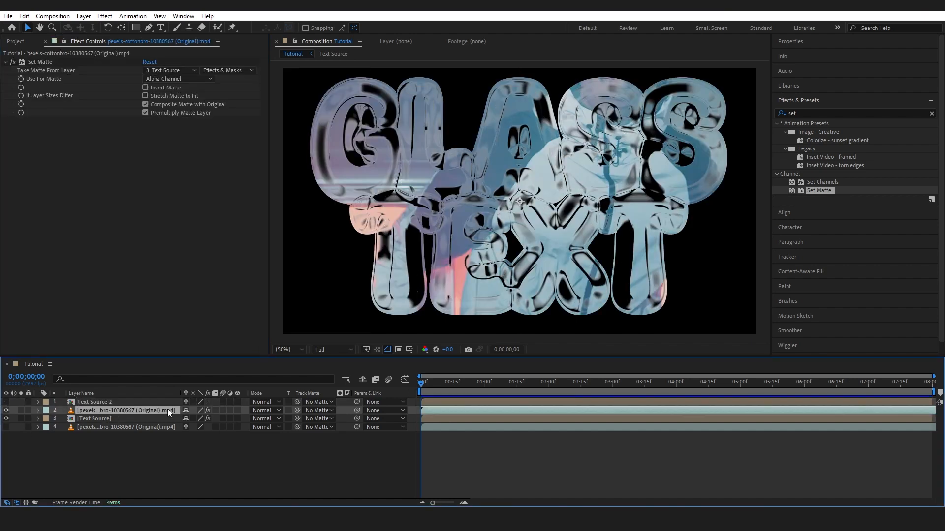
key(ctrl+d)
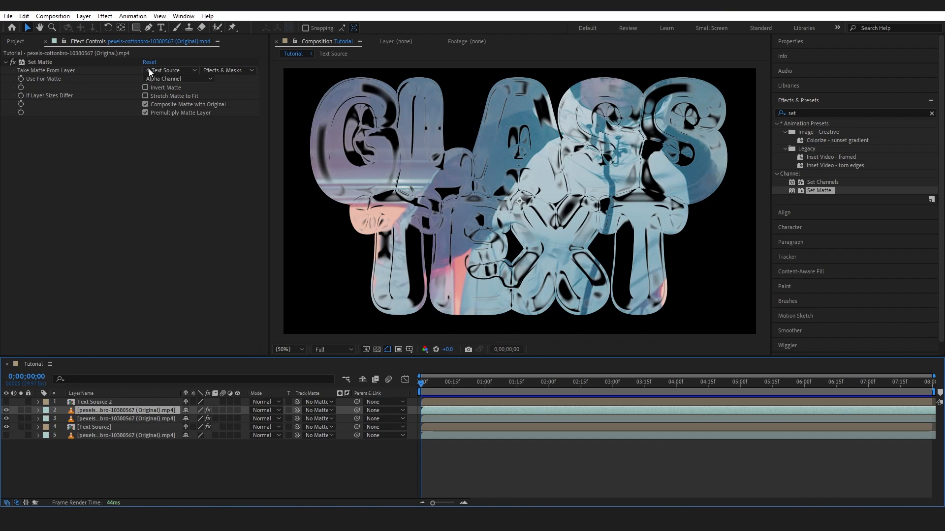
click(171, 72)
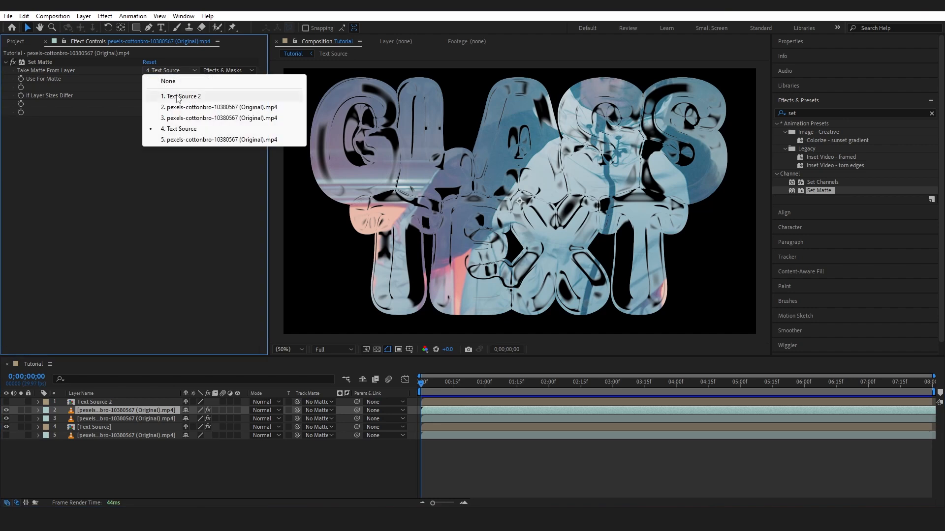
click(178, 96)
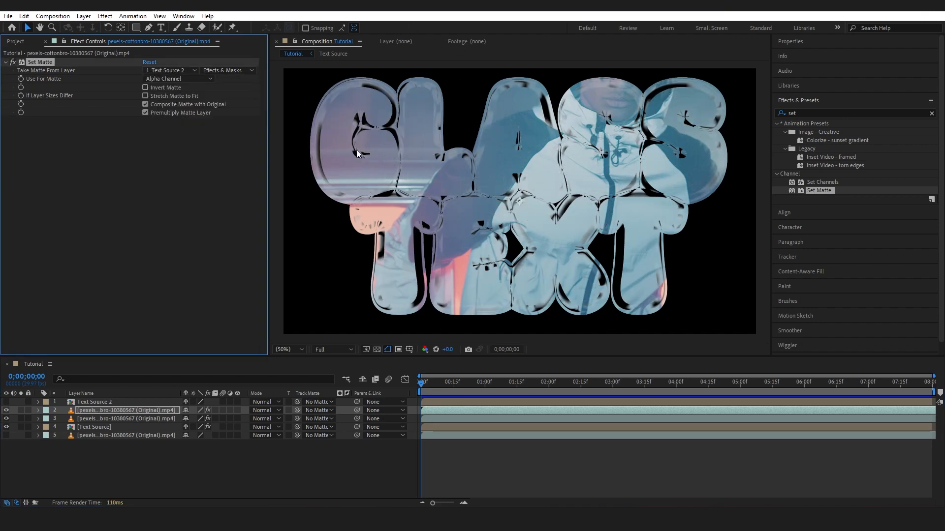
Step: Make the Text Source 2 layer visible and set its opacity to 20%
click(7, 402)
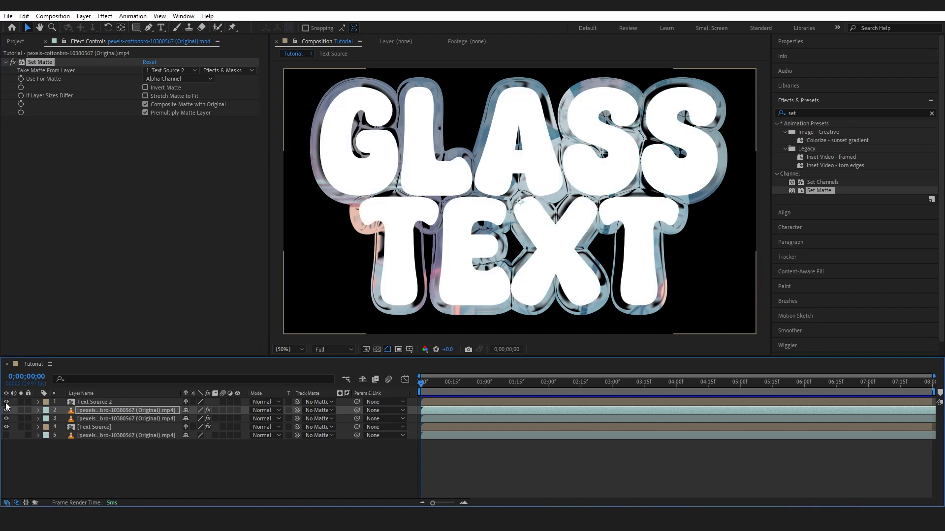
click(89, 402)
key(t)
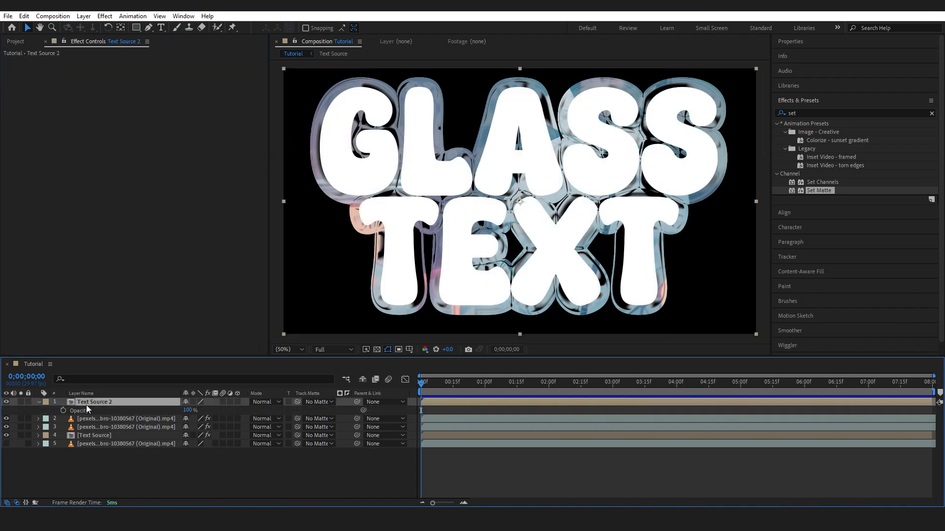
click(190, 410)
text(20)
key(Return)
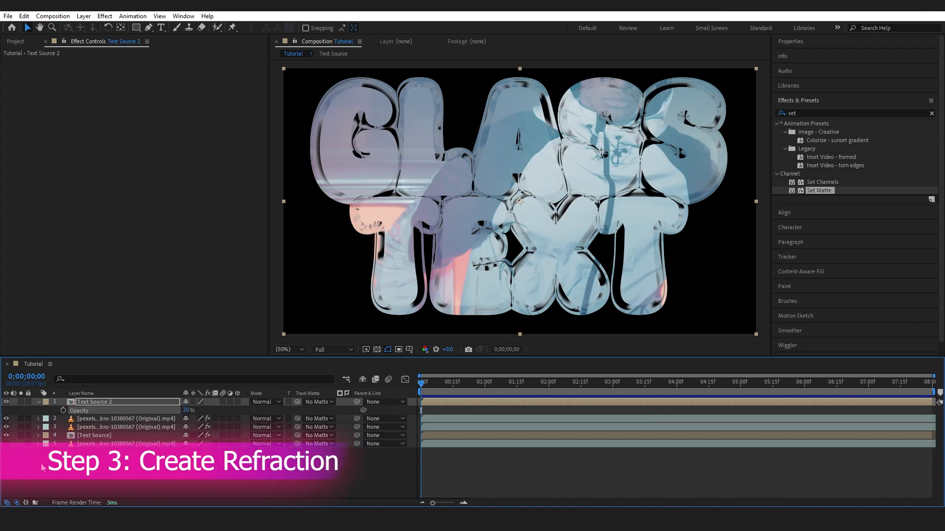
Step: Make the background footage on layer 5 visible and play a preview of the composition
click(7, 444)
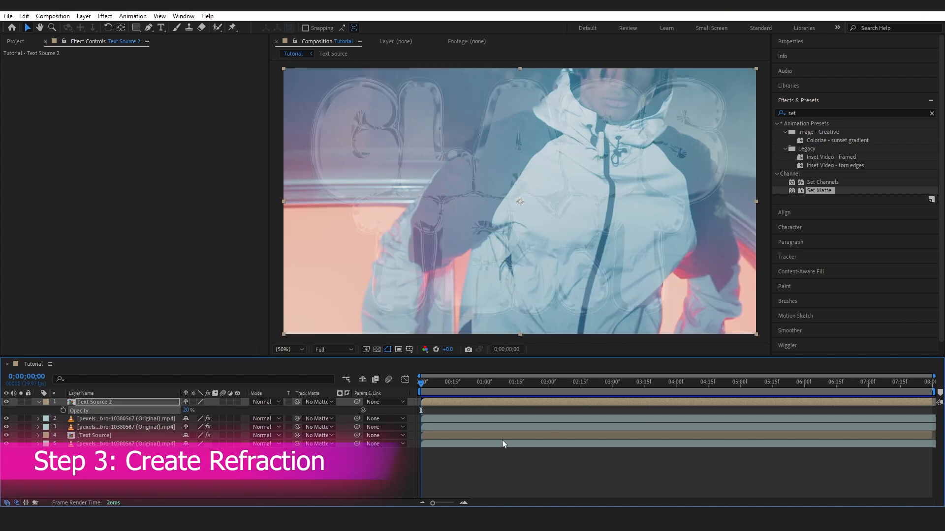
key(space)
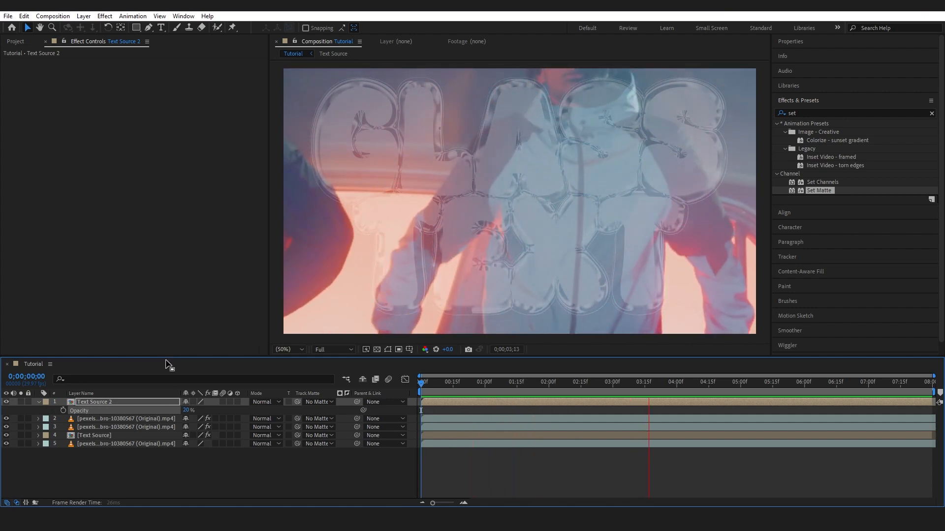
Step: Add a Displacement Map to the footage on layer 2 with max horizontal displacement 57 and max vertical displacement -6
click(810, 111)
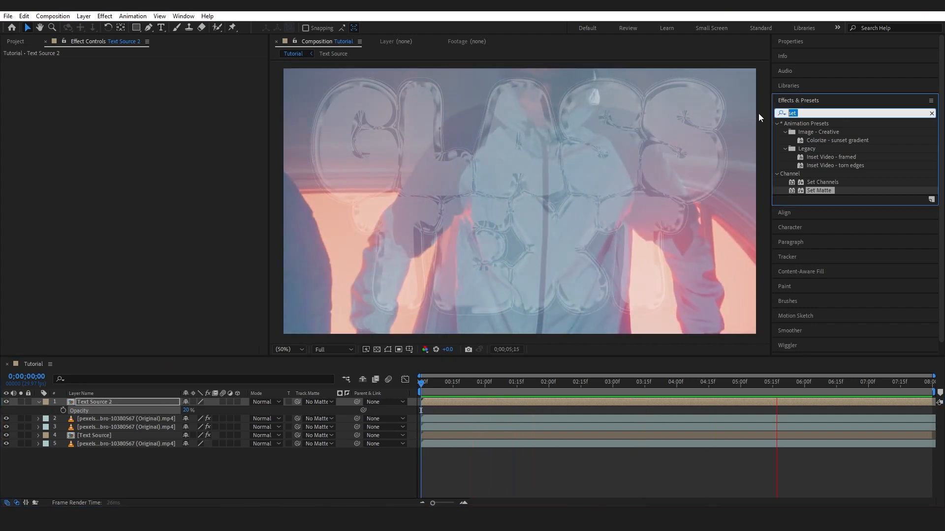
text(displ)
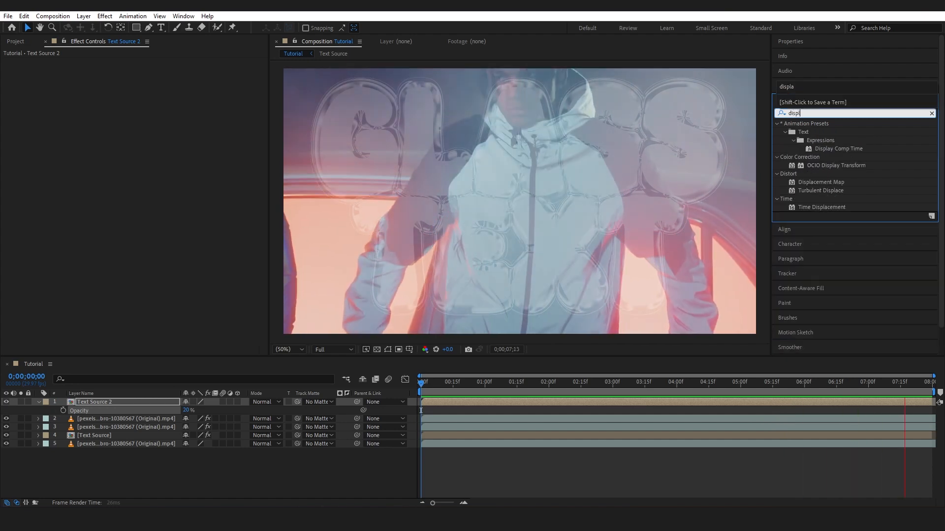
drag(824, 182, 144, 417)
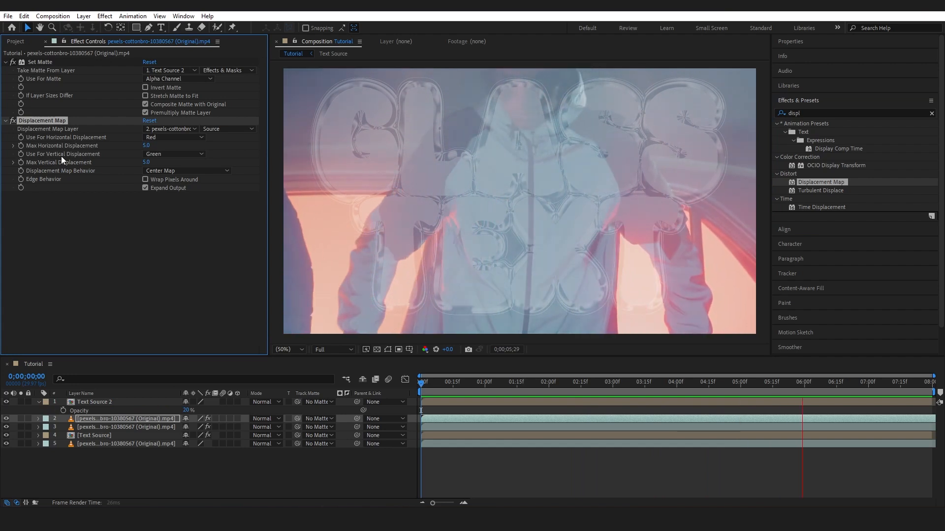
mouse_move(147, 146)
mouse_down()
mouse_move(184, 145)
mouse_move(150, 146)
mouse_up()
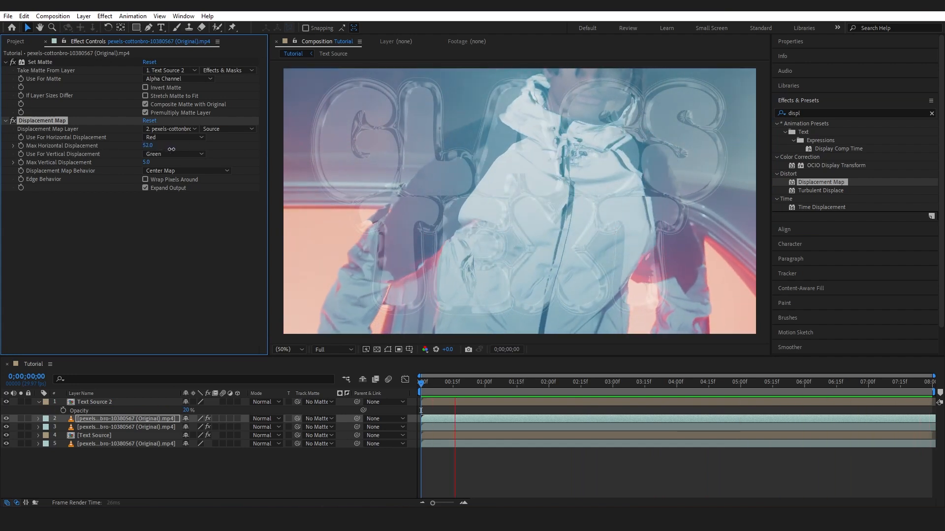
drag(171, 149, 174, 149)
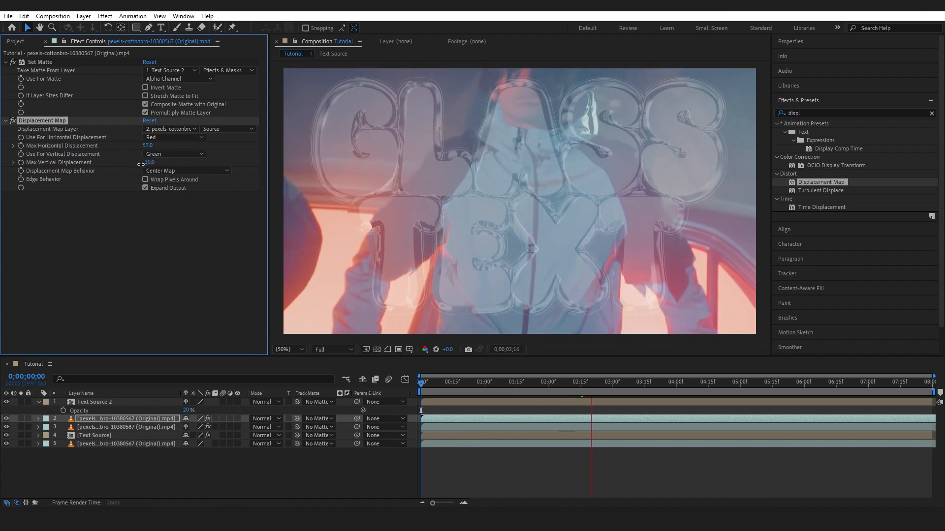
drag(142, 166, 144, 167)
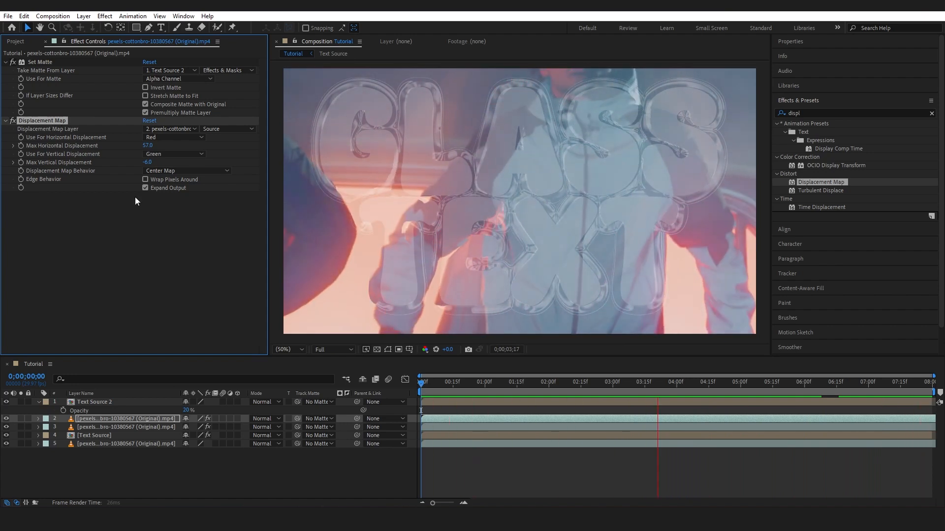
Step: Copy the Displacement Map to the footage on layer 3 and set its max horizontal and vertical displacement to 10
click(84, 427)
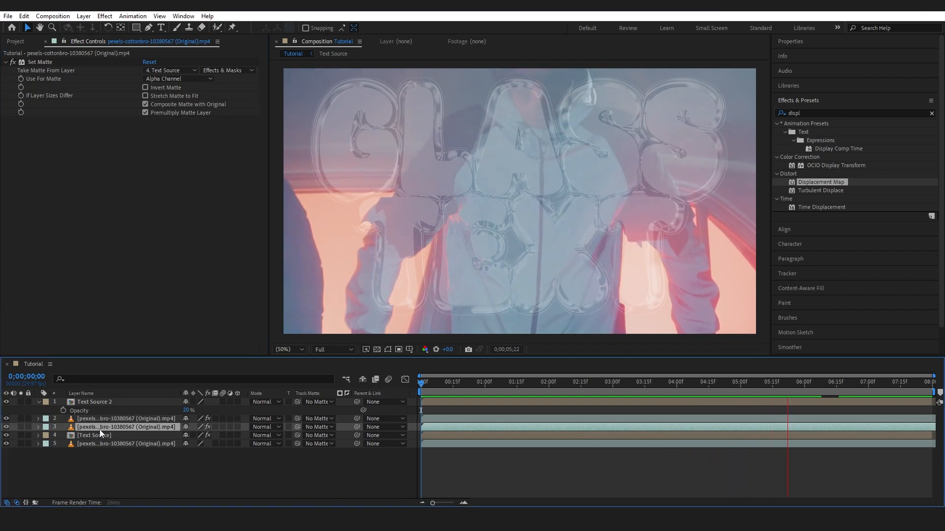
key(ctrl+v)
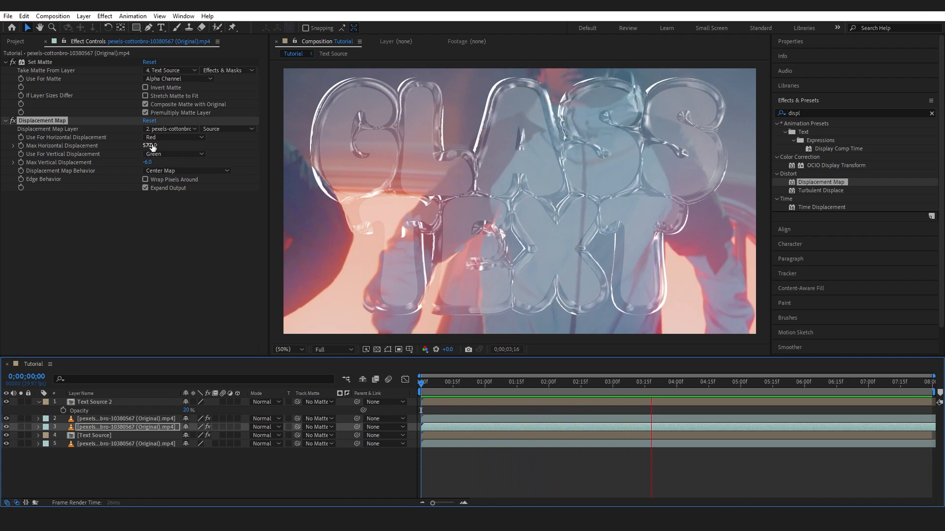
click(148, 146)
text(10)
key(Tab)
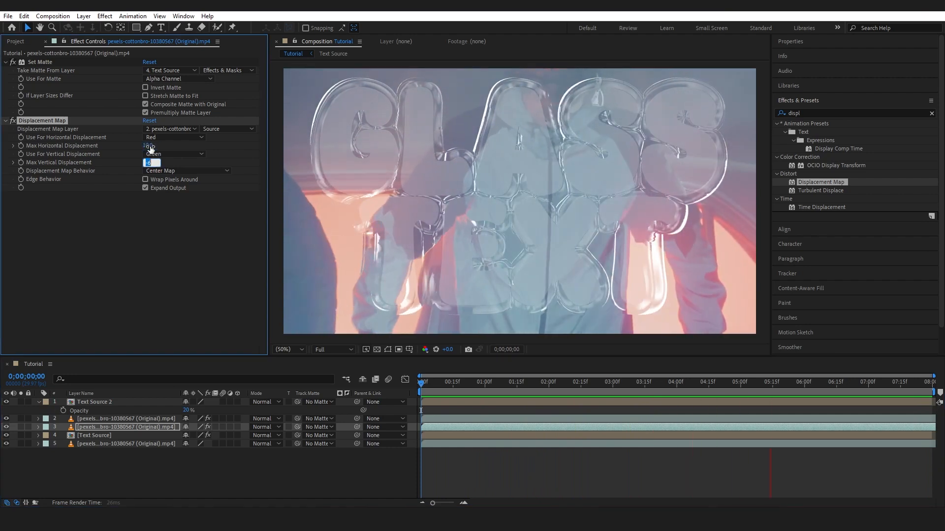
text(10)
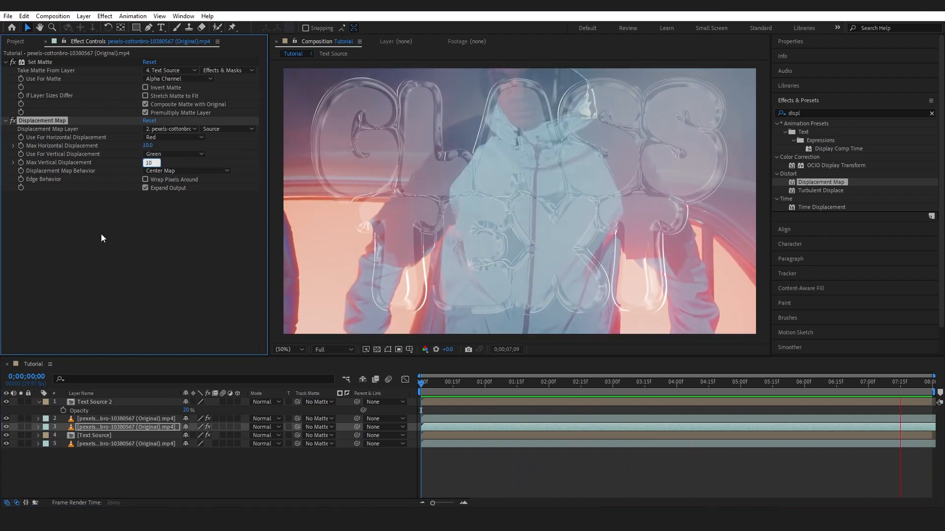
click(101, 234)
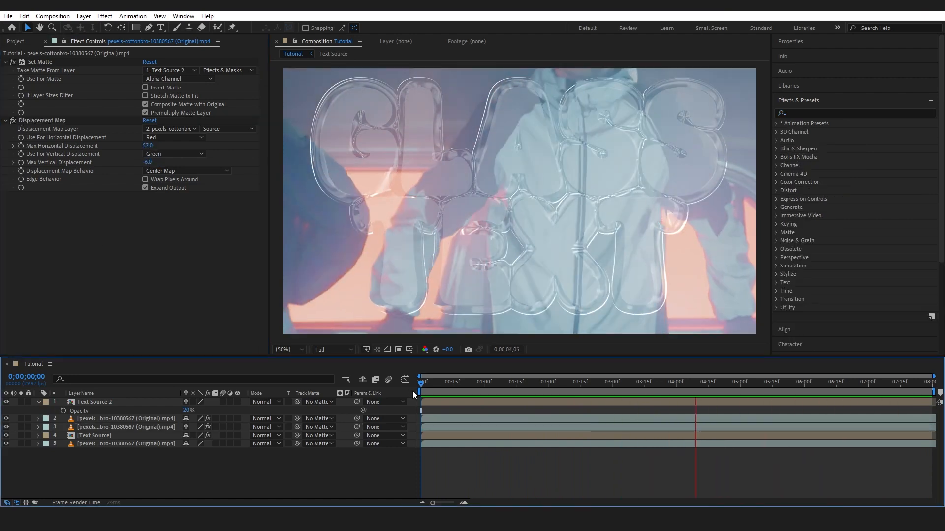
Step: Add a Gaussian Blur with blurriness 34.9 to the footage on layer 2, checking it at 0;00;02;08
drag(437, 384, 566, 388)
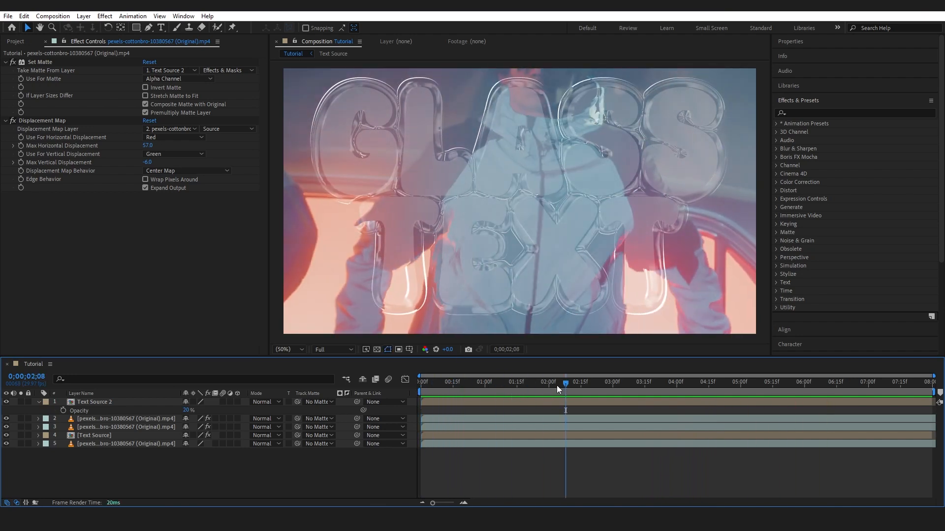
click(808, 113)
text(gauss)
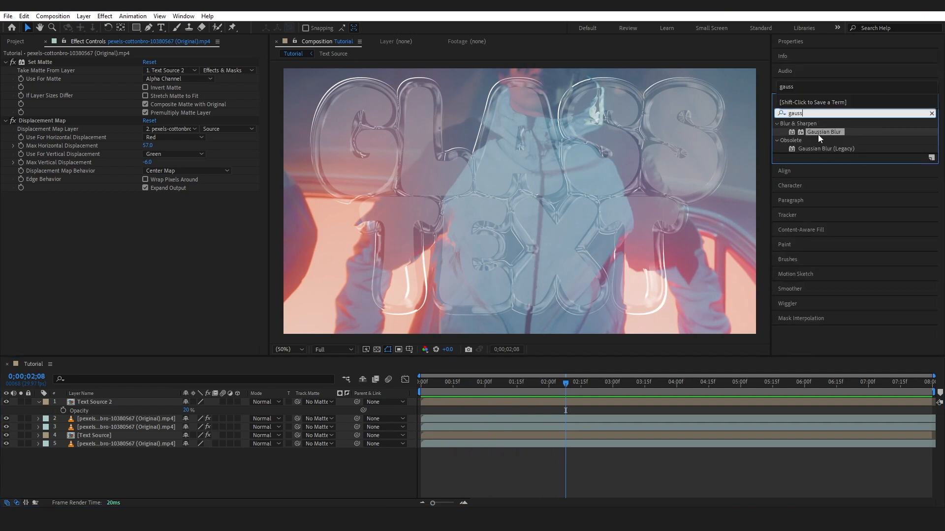
drag(819, 133, 161, 415)
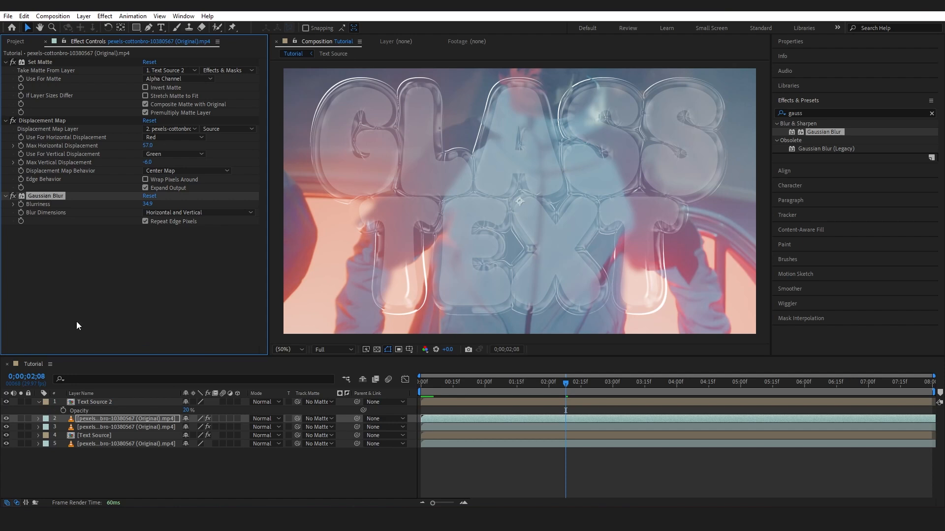
Step: Copy the Gaussian Blur to the footage on layer 3 and reduce its blurriness to about 13.5
click(99, 428)
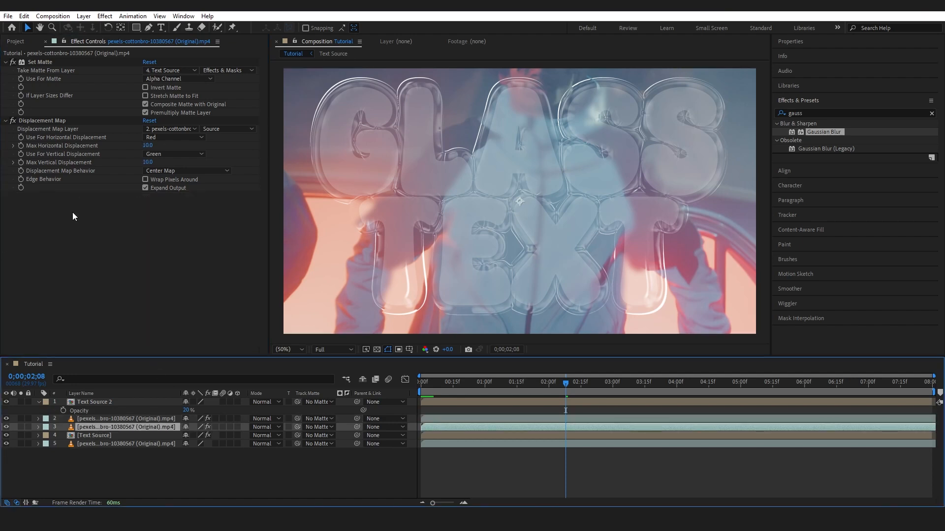
key(ctrl+v)
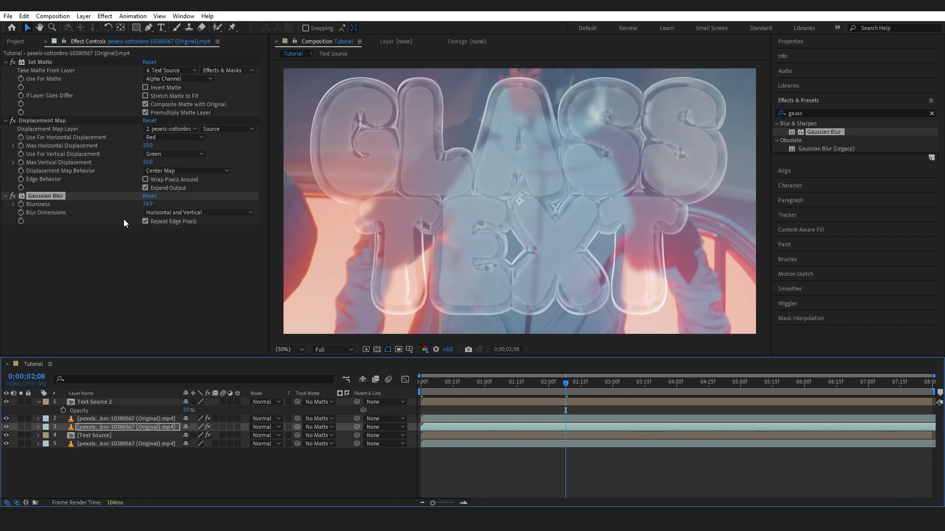
drag(147, 206, 112, 215)
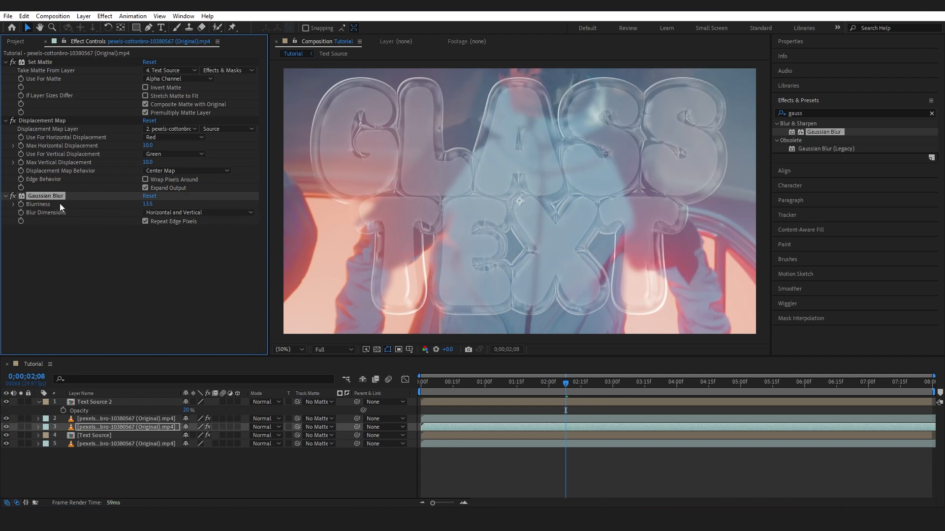
Step: Copy the Gaussian Blur to the background footage on layer 5 and adjust its blurriness
click(95, 444)
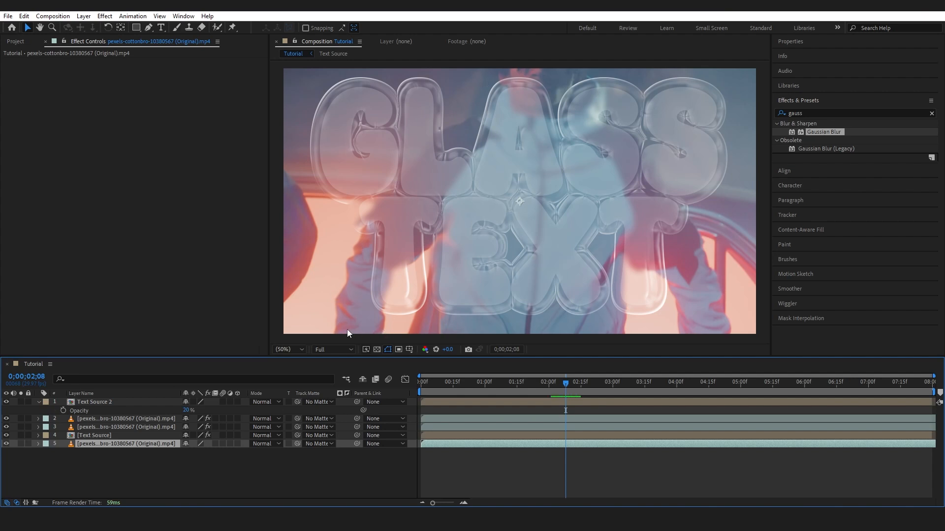
key(ctrl+v)
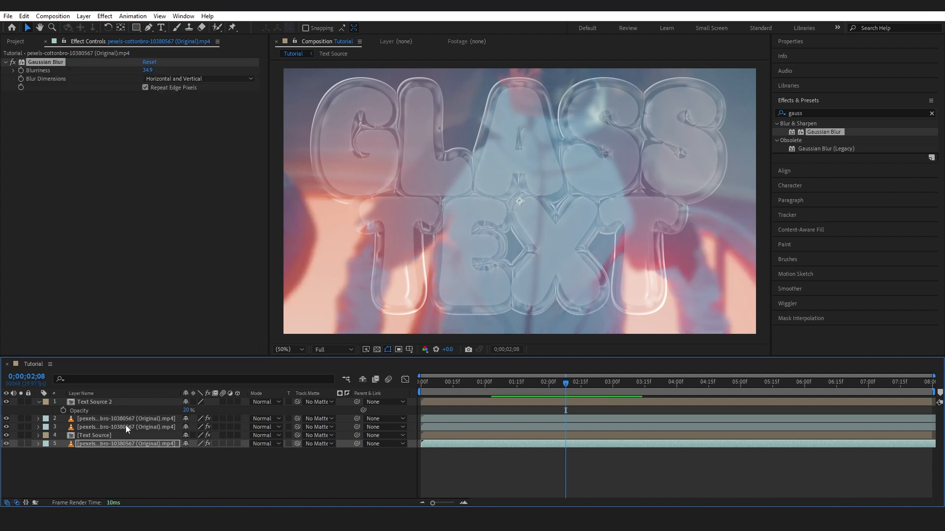
drag(148, 71, 213, 72)
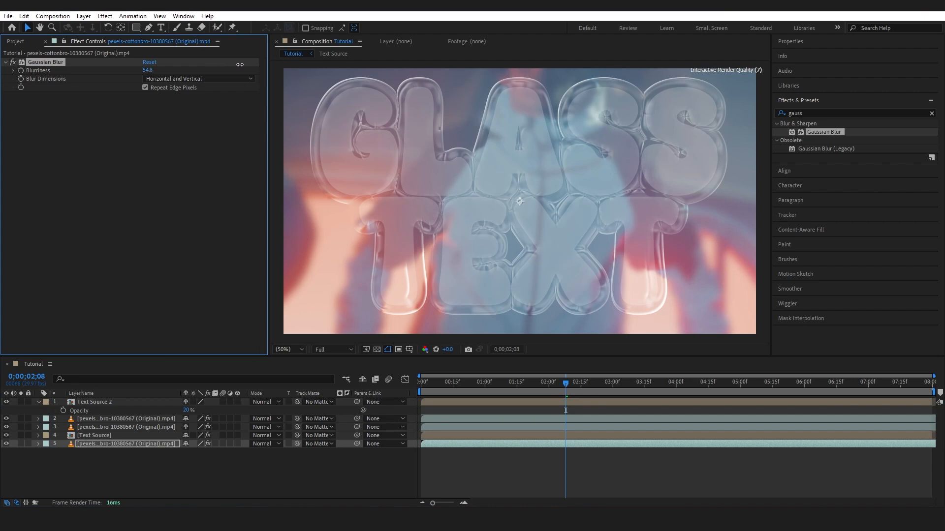
drag(239, 64, 128, 149)
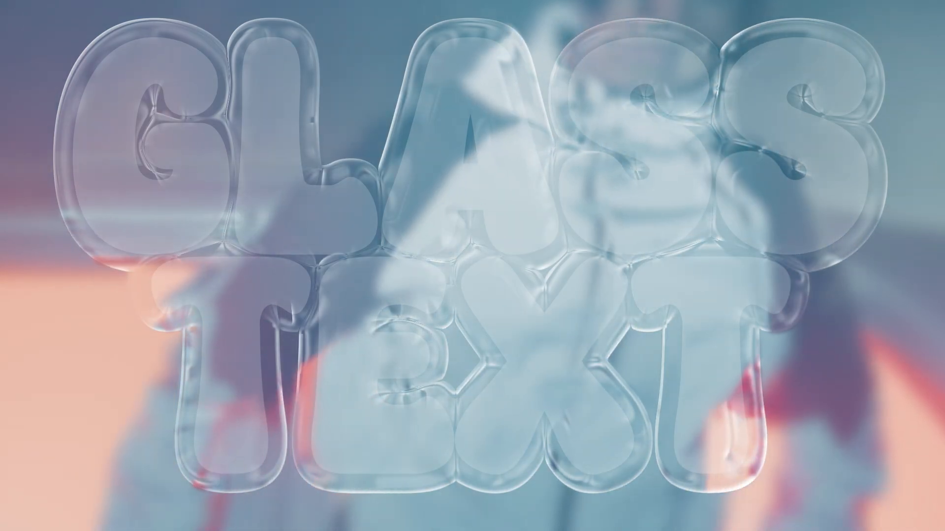